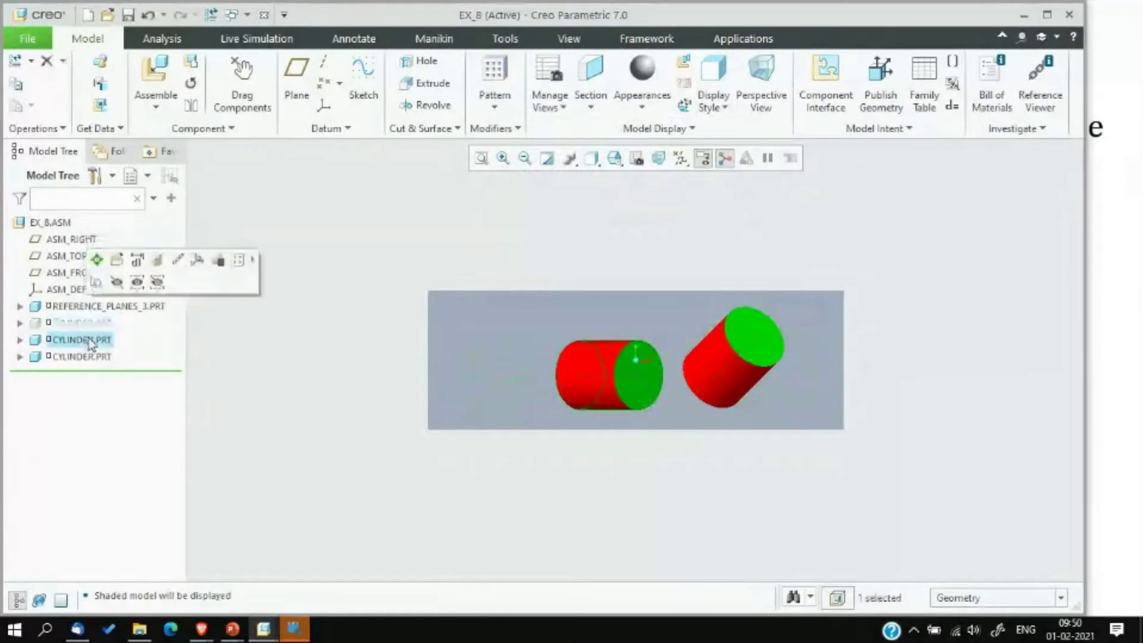
Hide the second CYLINDER.PRT component and orient the assembly to the FRONT view
click(121, 290)
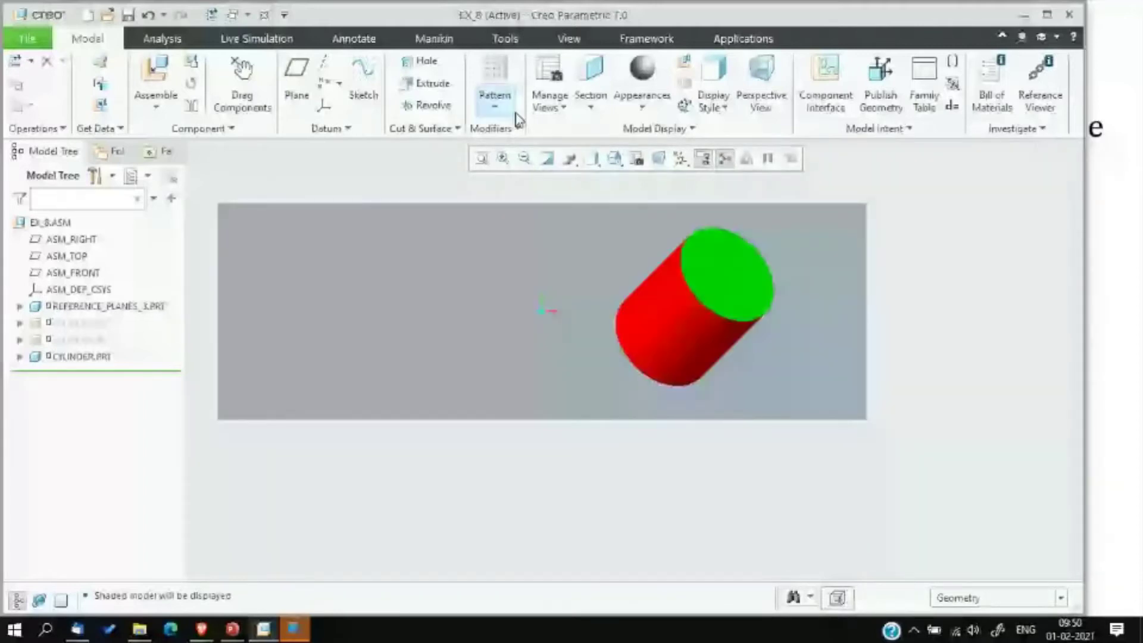
click(569, 40)
click(437, 107)
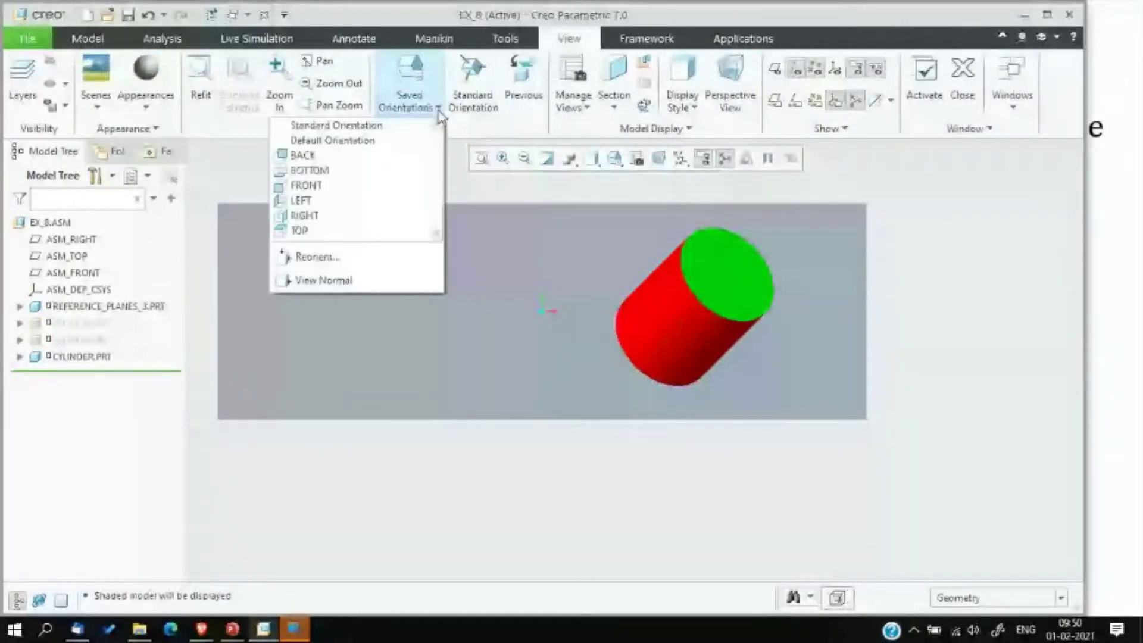
click(335, 184)
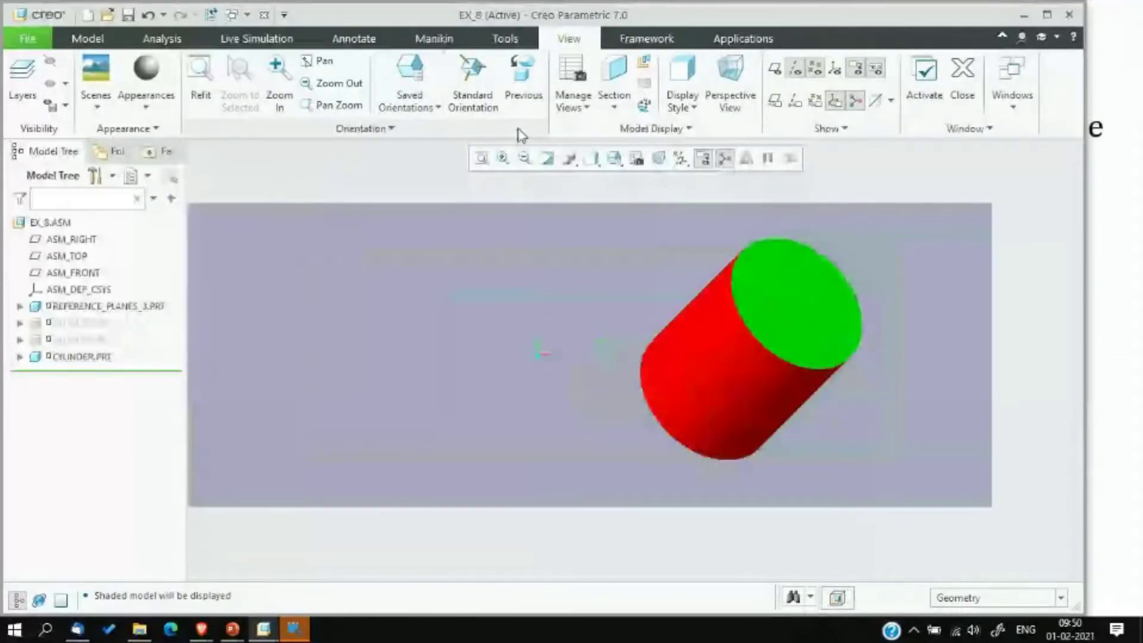
Examine the third cylinder up close in the TOP orientation, and return the assembly to the FRONT orientation
click(438, 109)
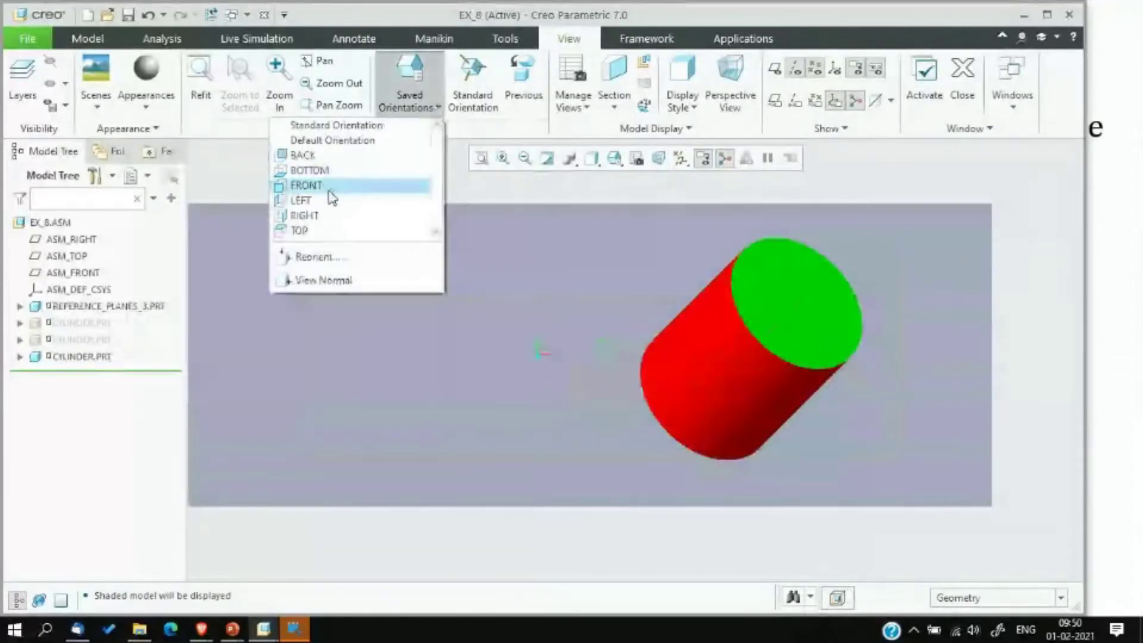
click(321, 231)
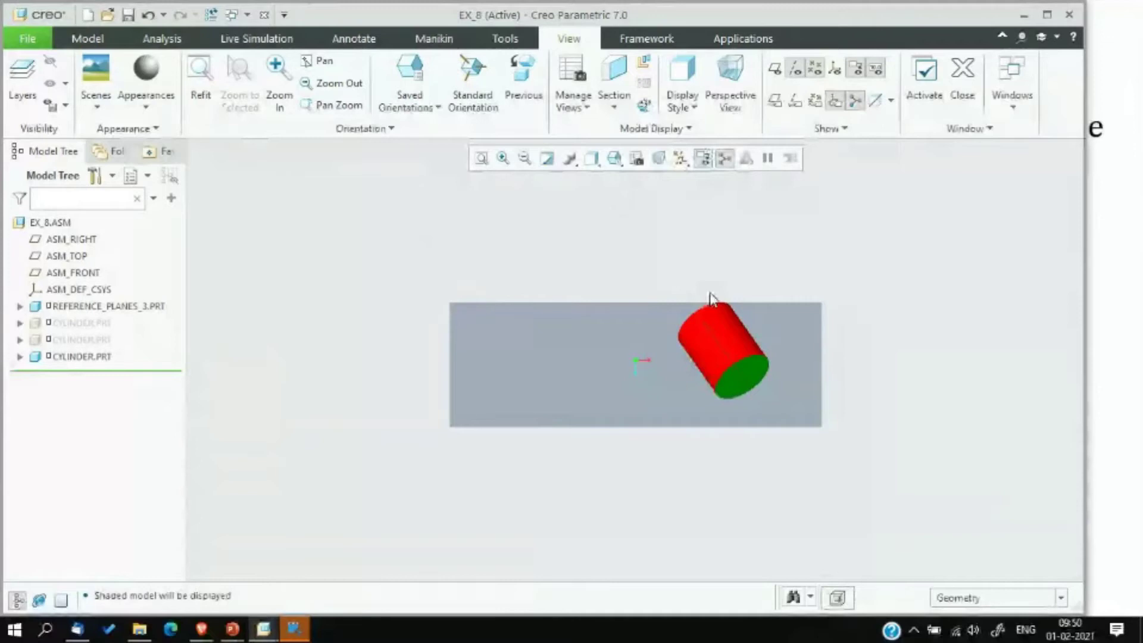
scroll(710, 298, down, 5)
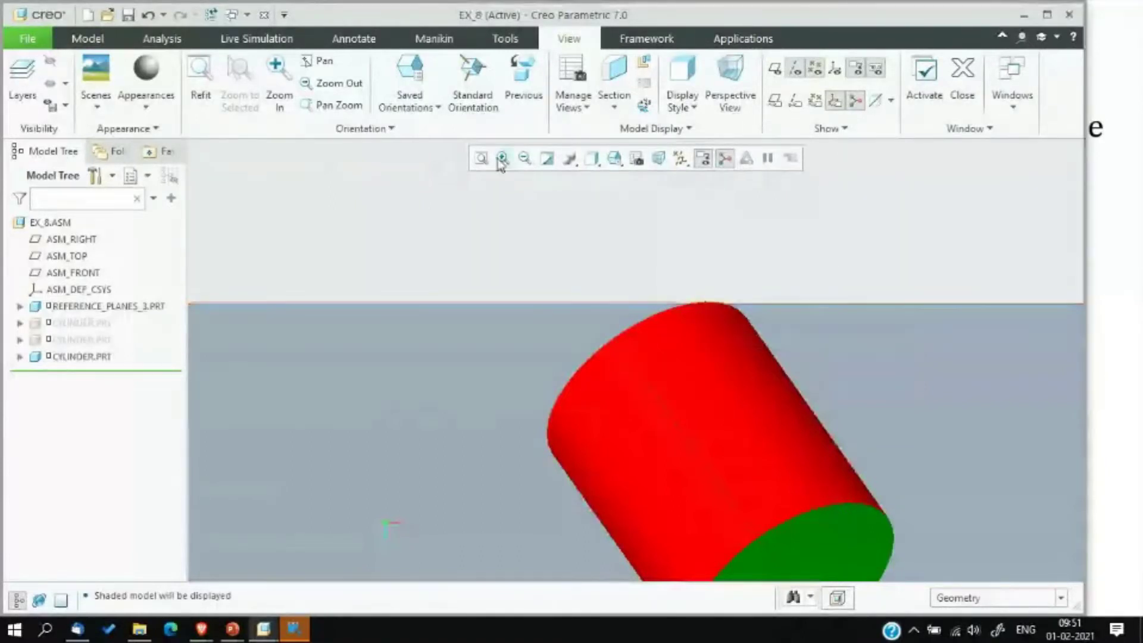
click(436, 107)
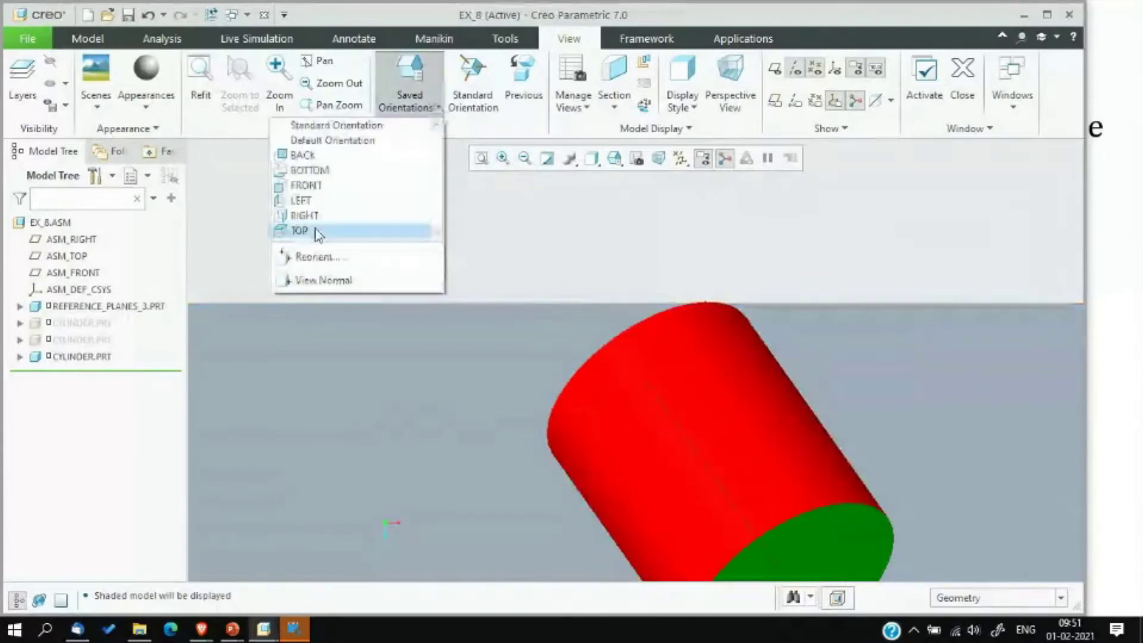
click(316, 184)
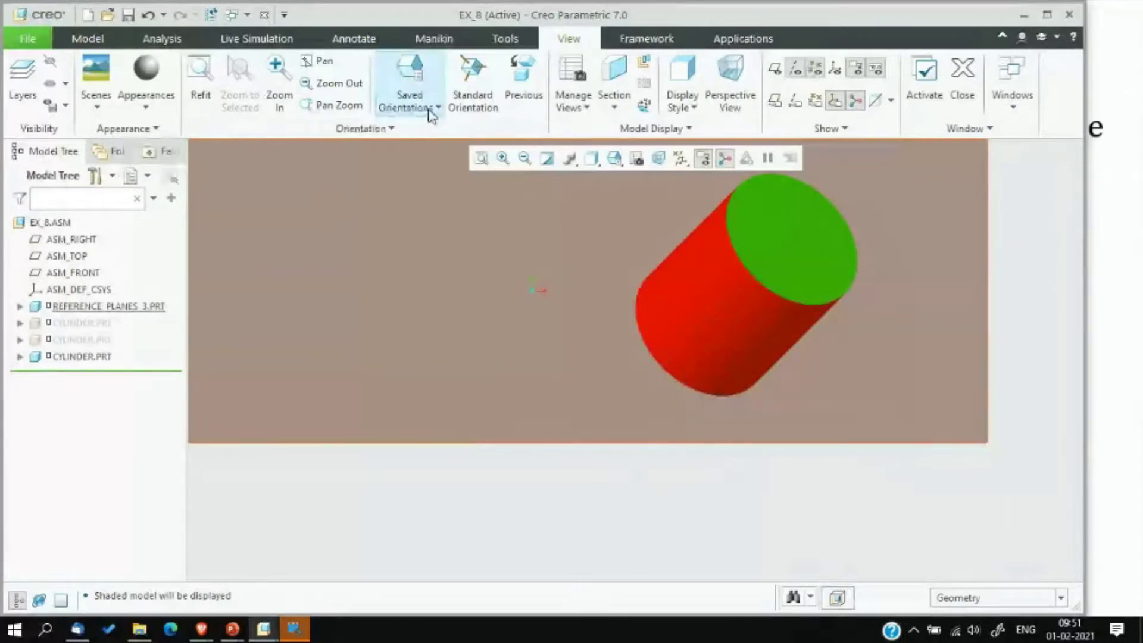
Examine the third cylinder's edges in the Hidden Line display style, and restore the Shading style
click(683, 106)
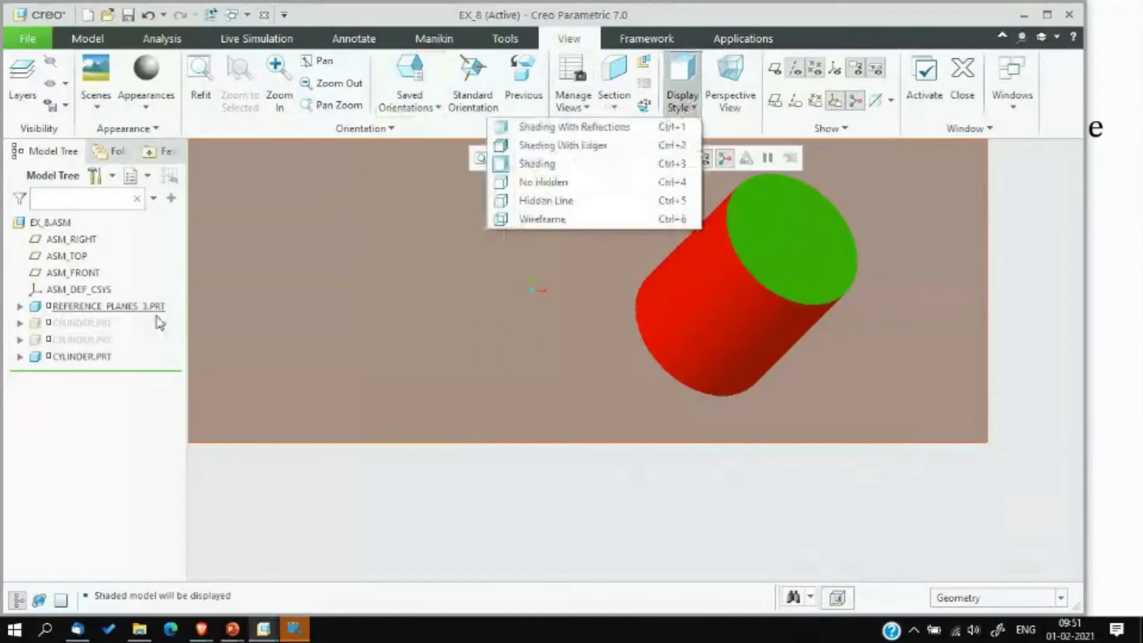
click(526, 220)
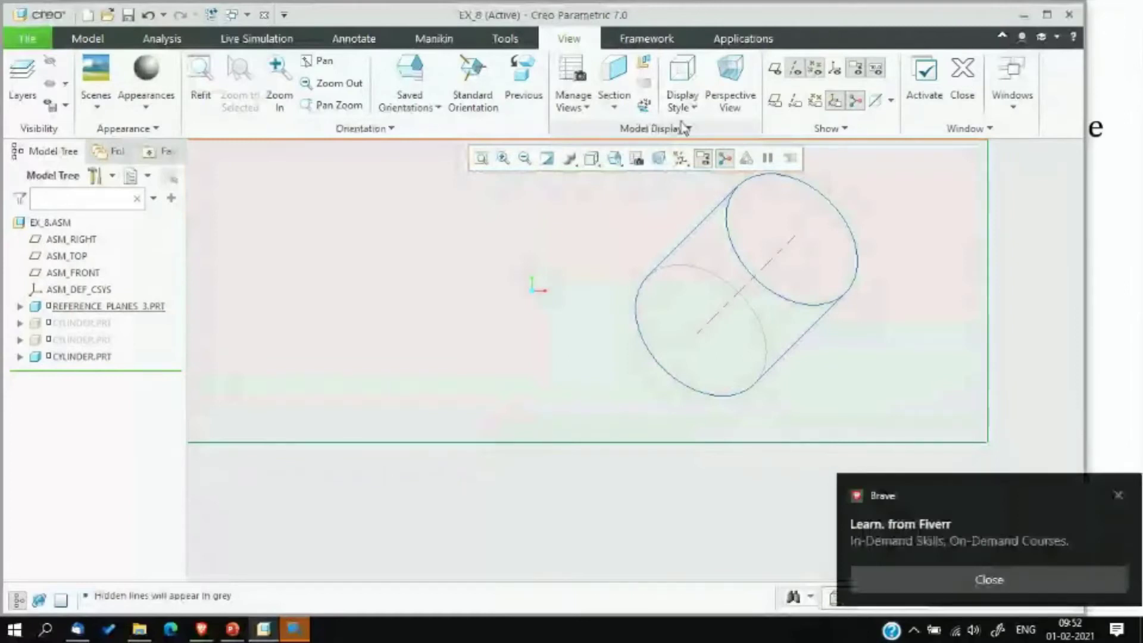
click(682, 104)
click(527, 169)
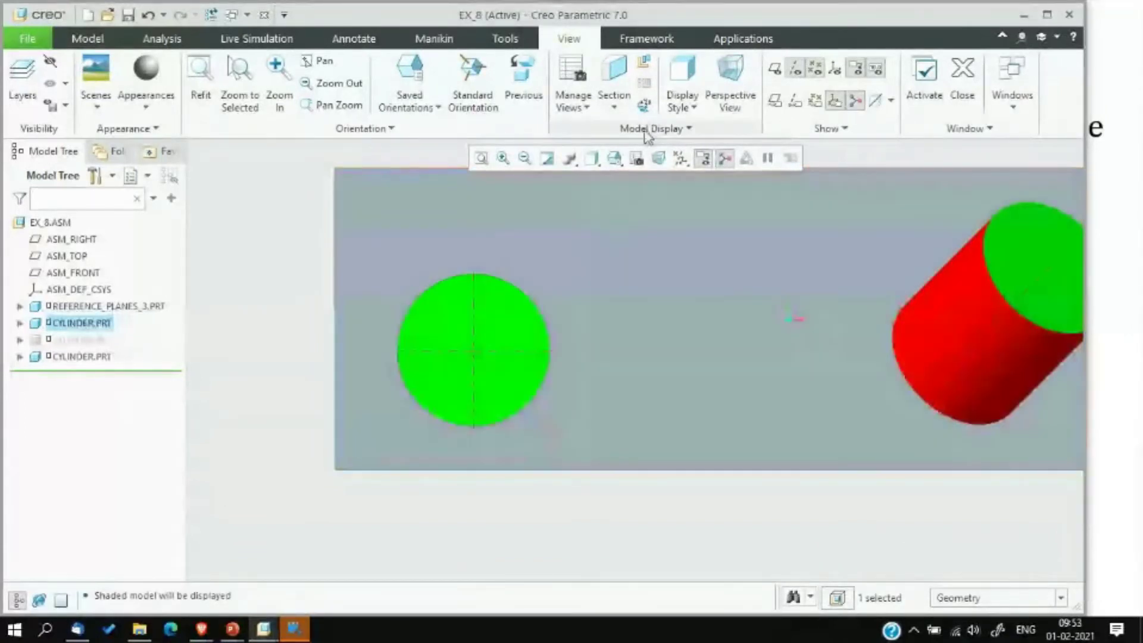
Orient the assembly to the TOP view, set the display style to No Hidden, and leave nothing selected
click(438, 107)
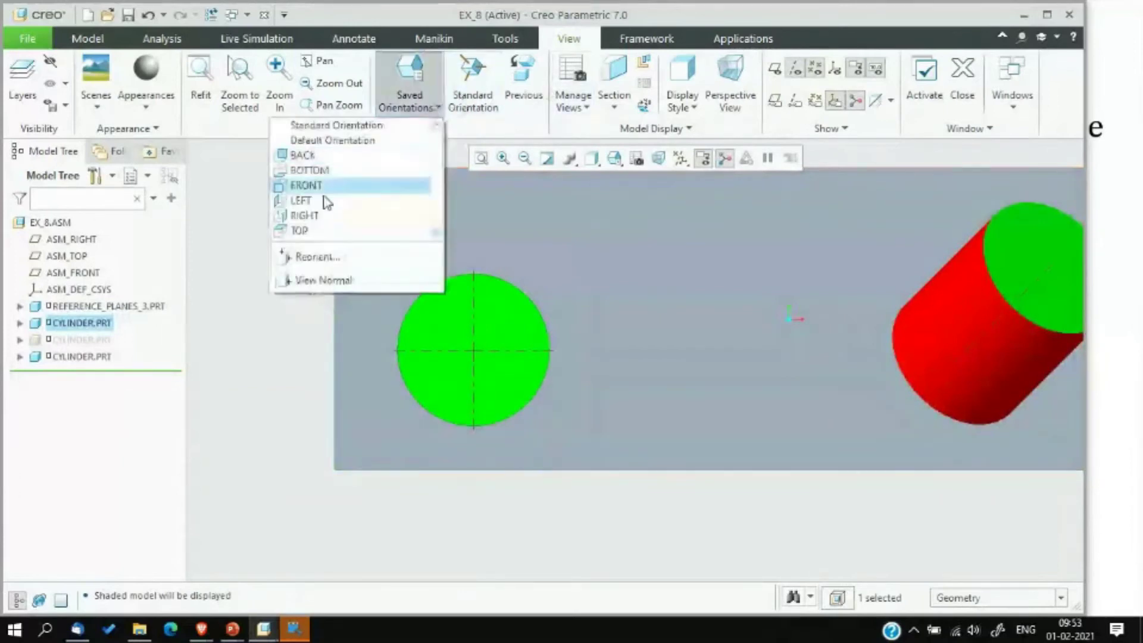
click(311, 230)
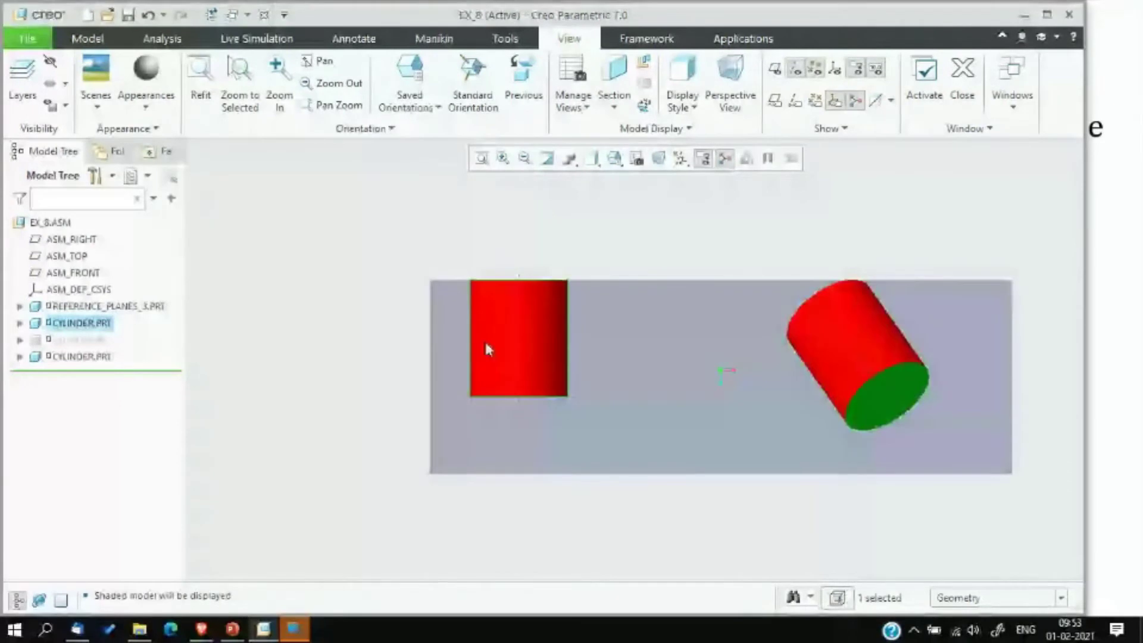
scroll(484, 338, down, 5)
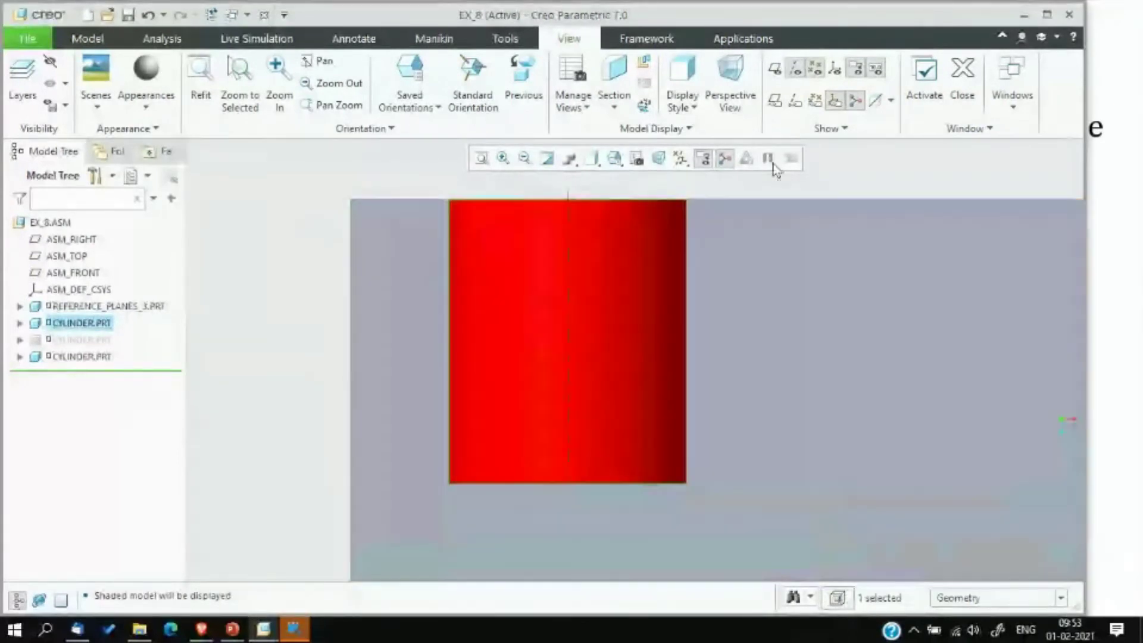
click(682, 99)
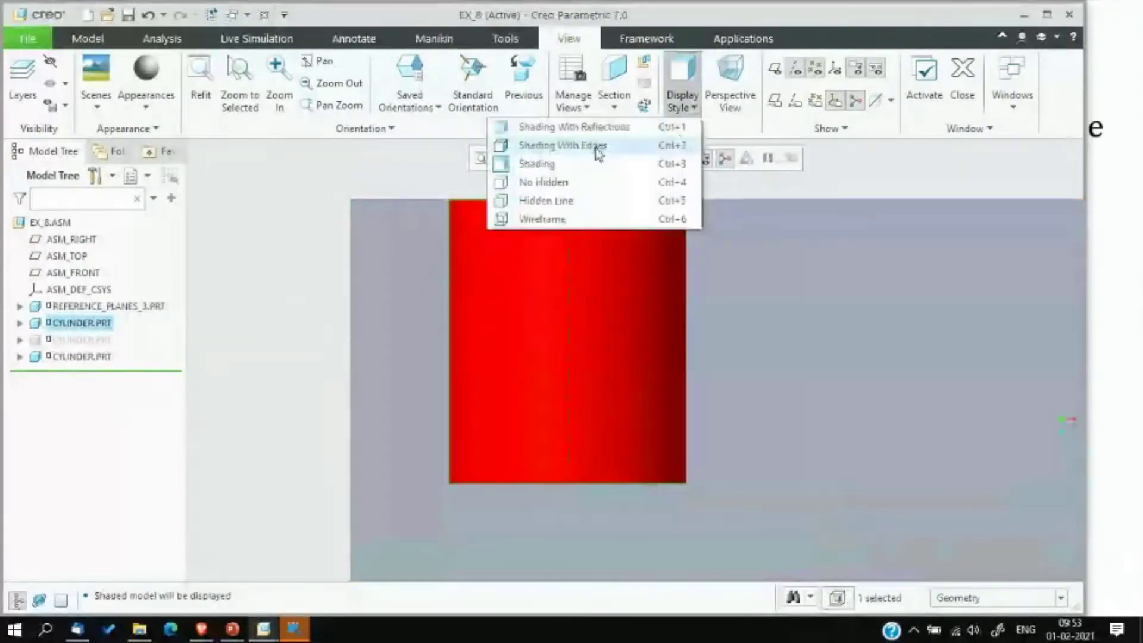
click(544, 182)
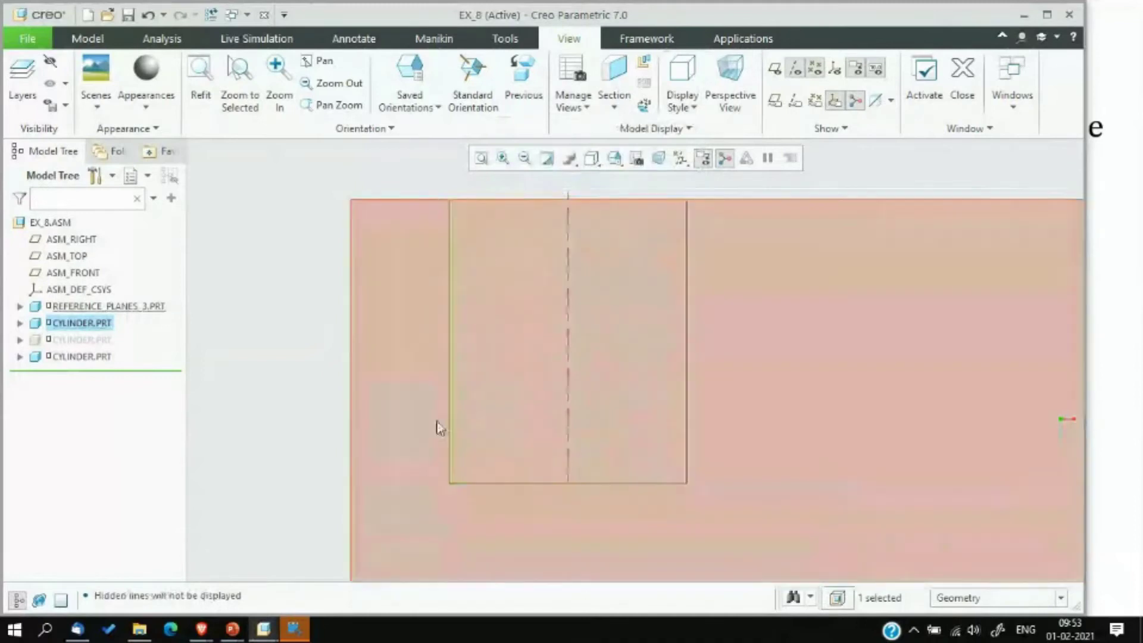
click(701, 546)
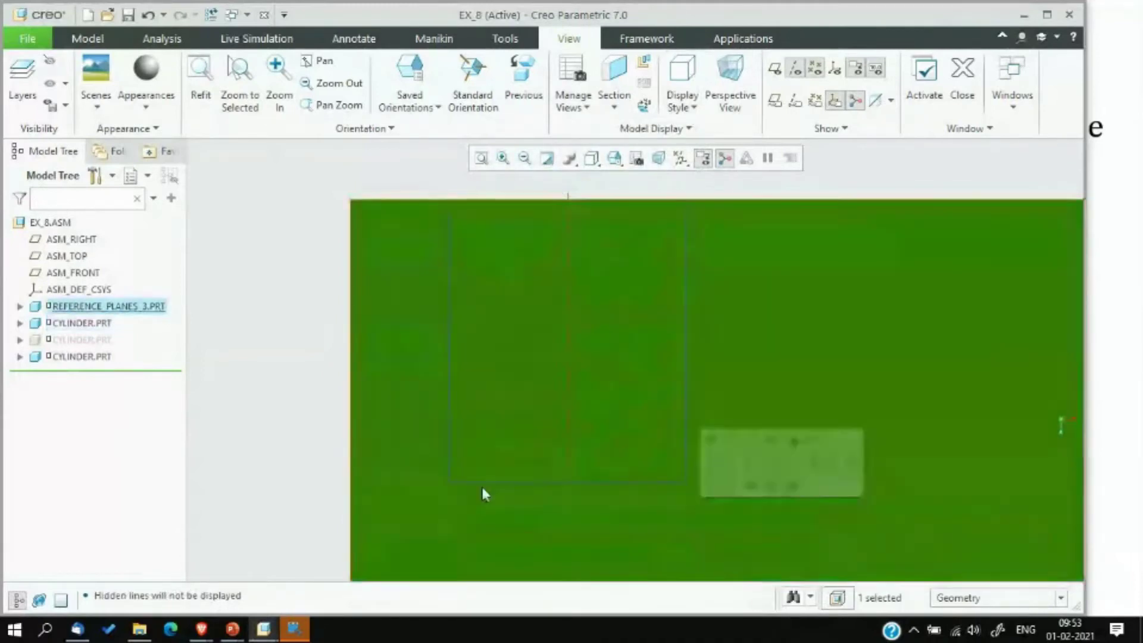
click(272, 343)
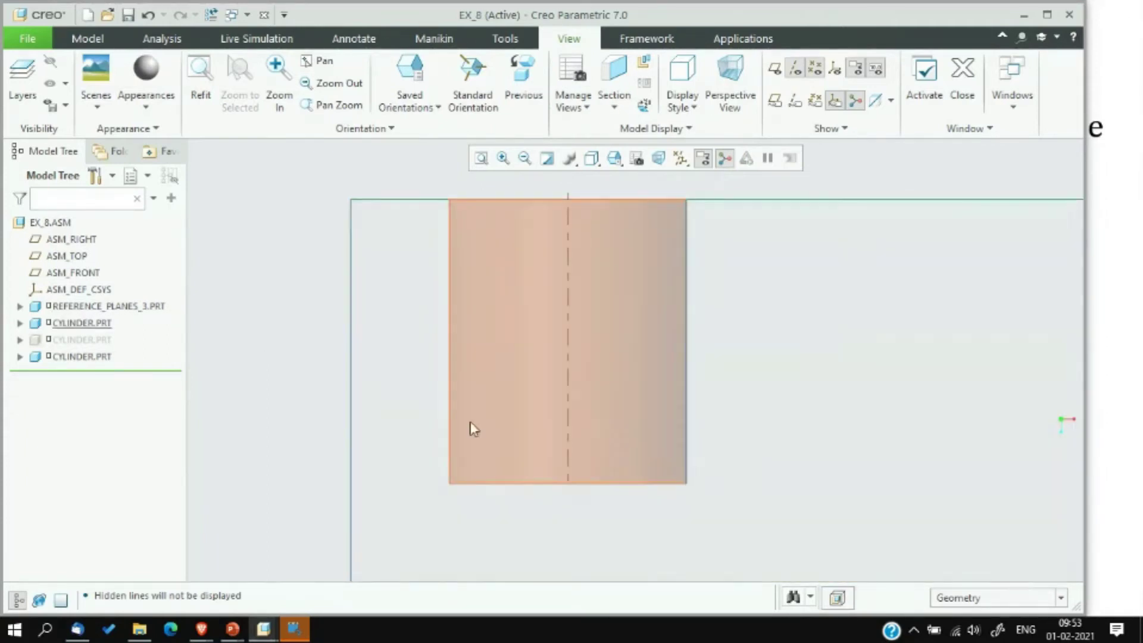
scroll(321, 363, up, 2)
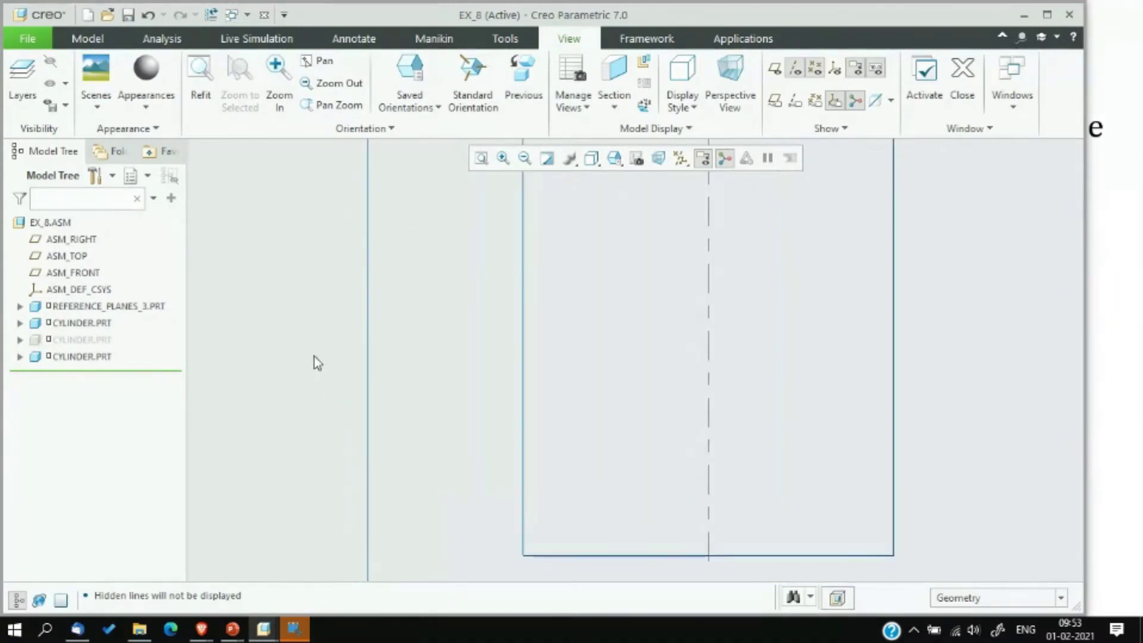
scroll(303, 364, down, 4)
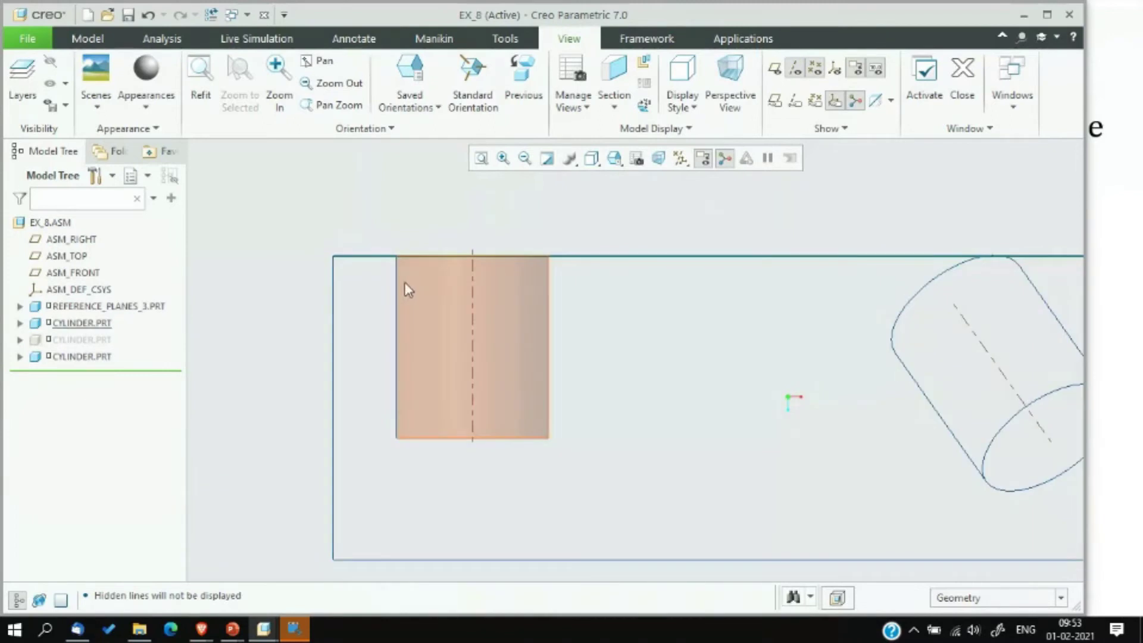
Show the second CYLINDER.PRT component again and orient the assembly to the FRONT view
click(94, 341)
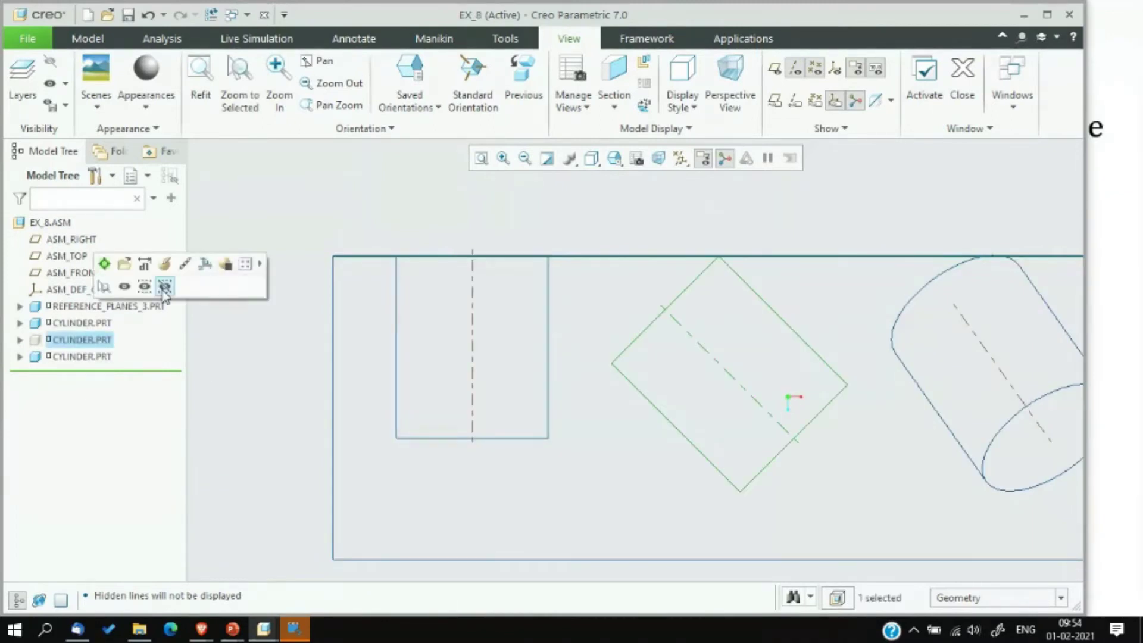
click(123, 288)
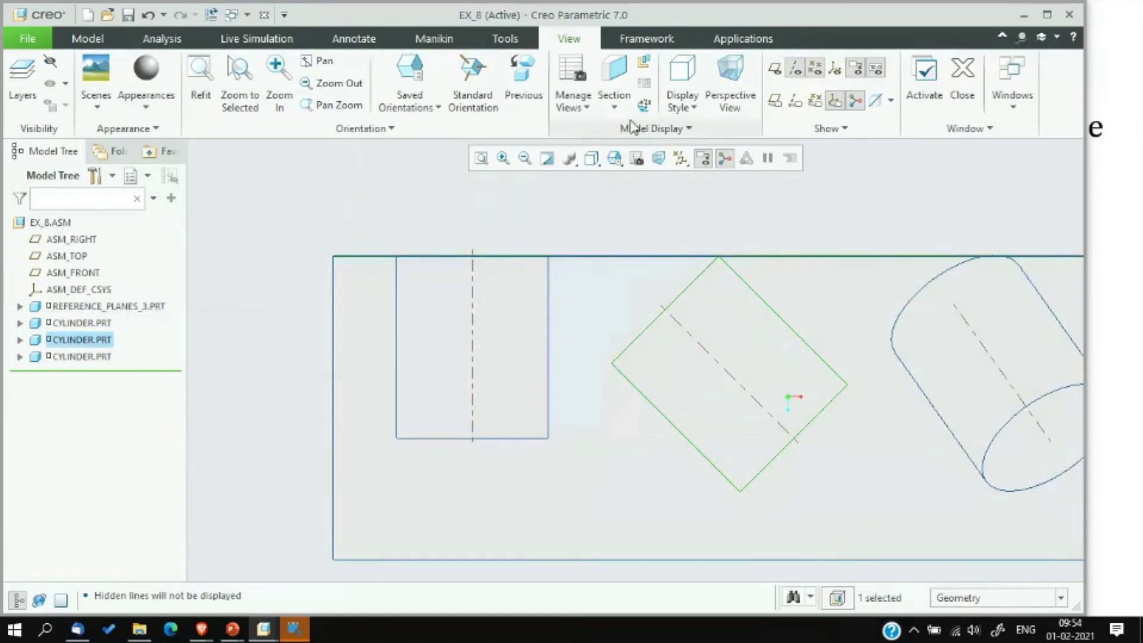
click(439, 108)
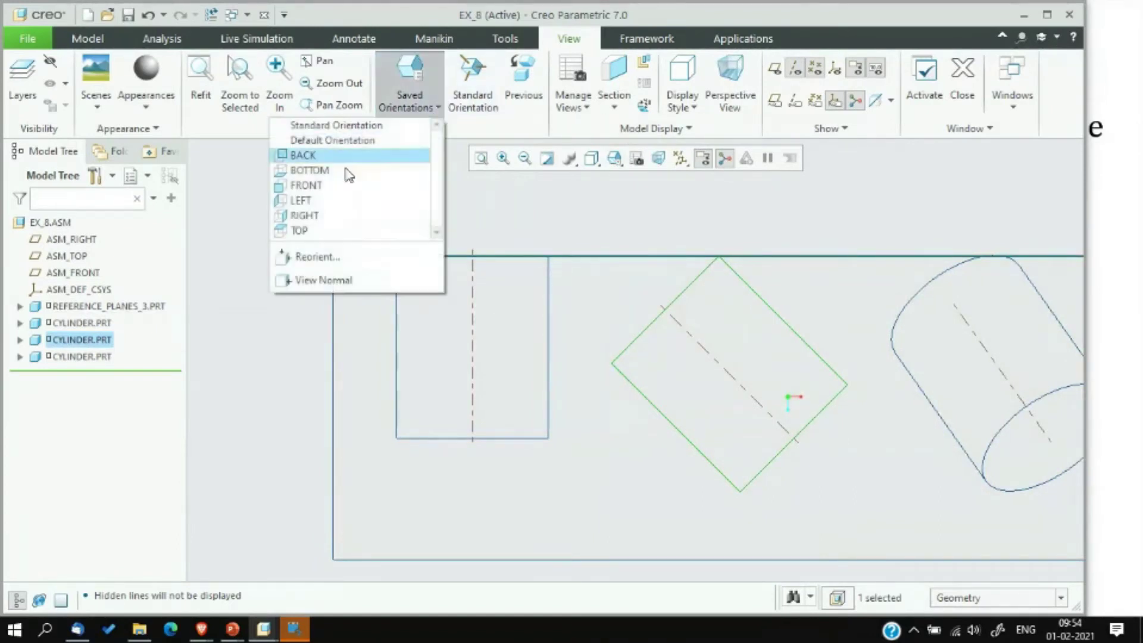
click(328, 190)
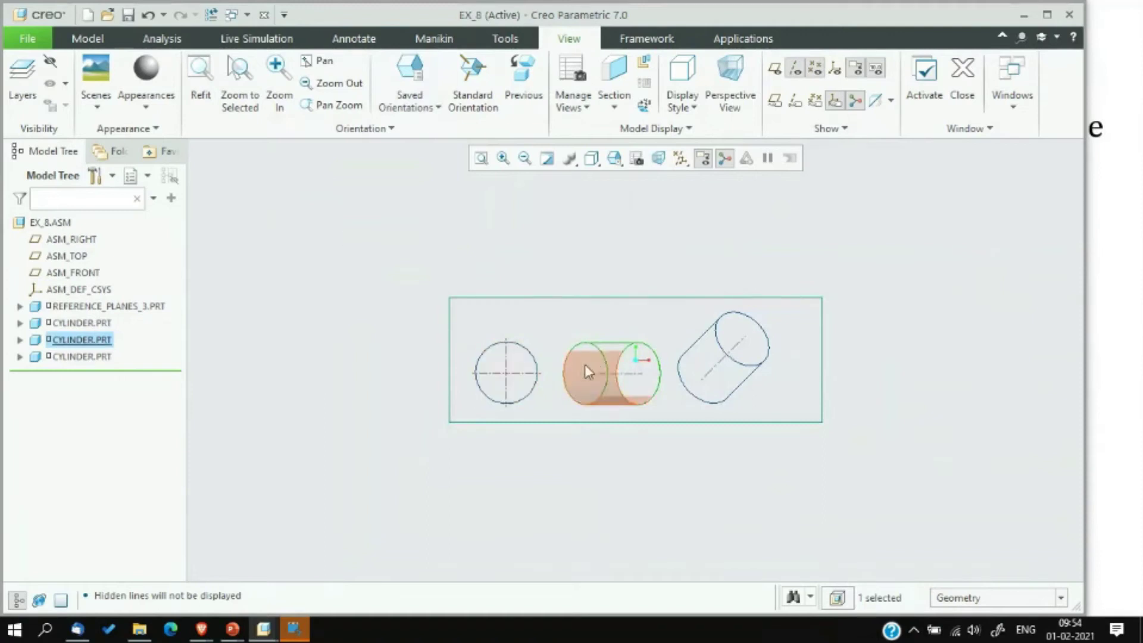
scroll(584, 365, up, 4)
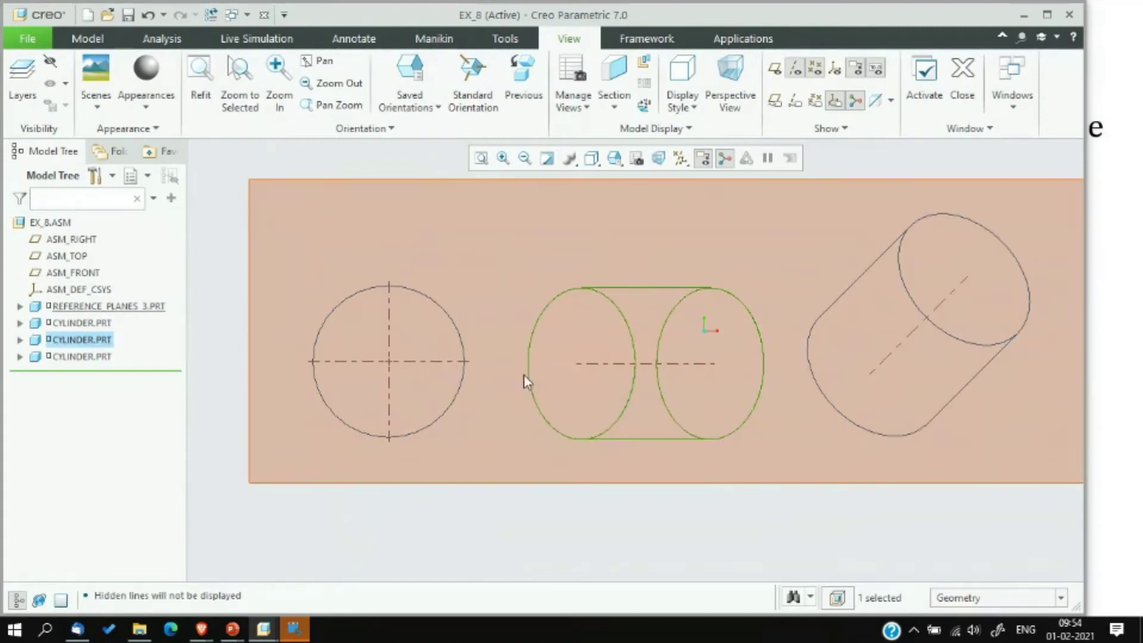
Set the display style to Hidden Line, clear the selection, and orient the assembly to the TOP view
click(682, 90)
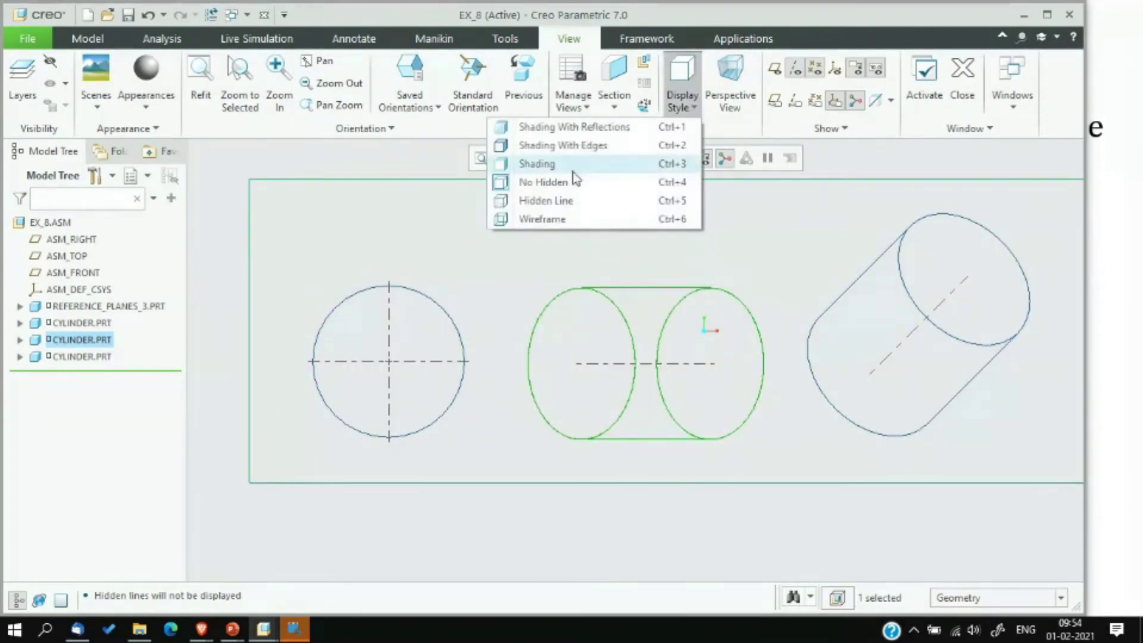
click(550, 201)
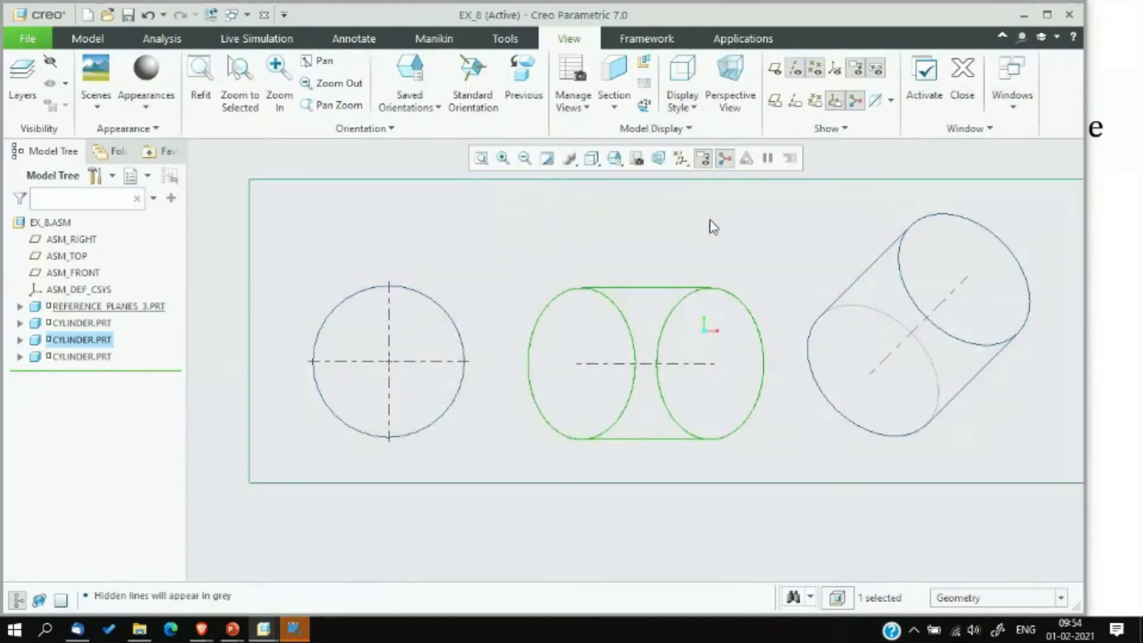
click(712, 225)
click(547, 528)
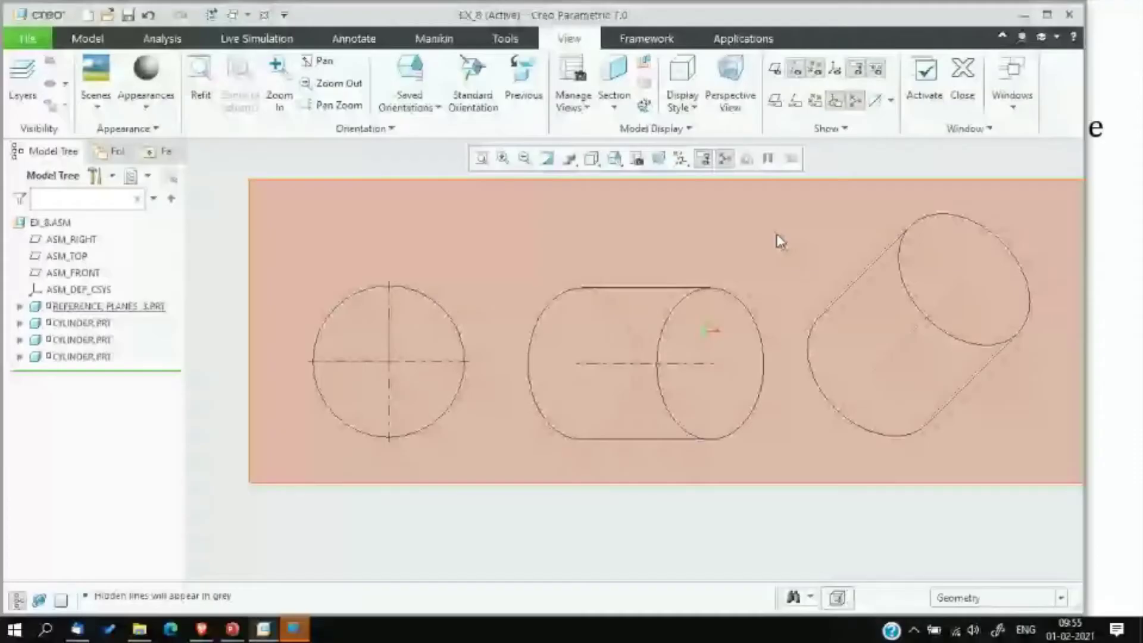
click(409, 80)
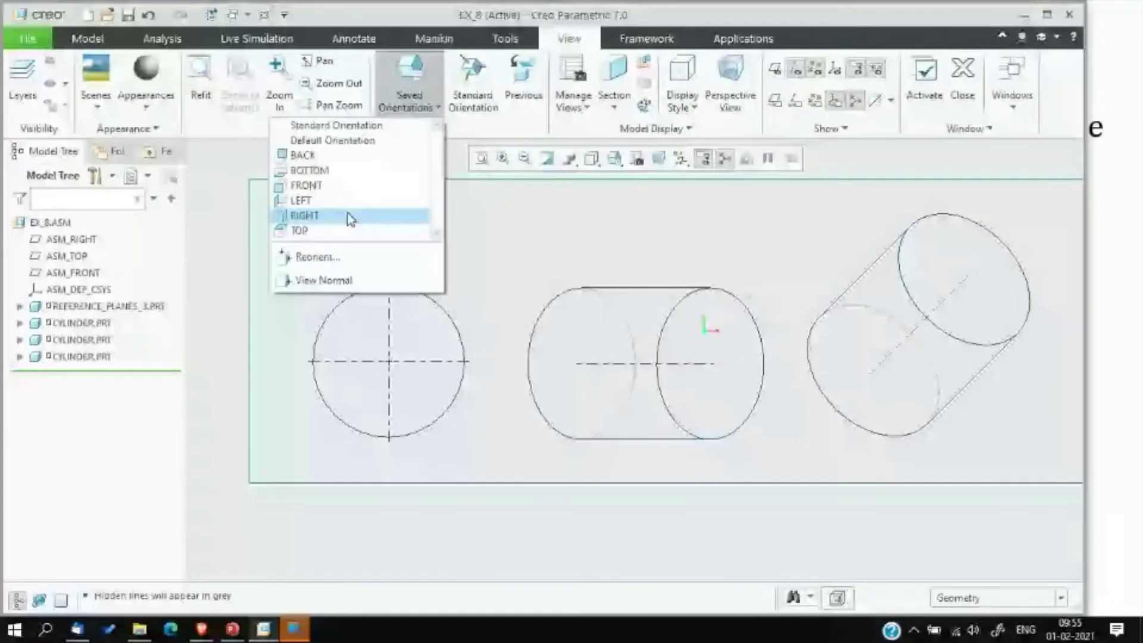
click(350, 217)
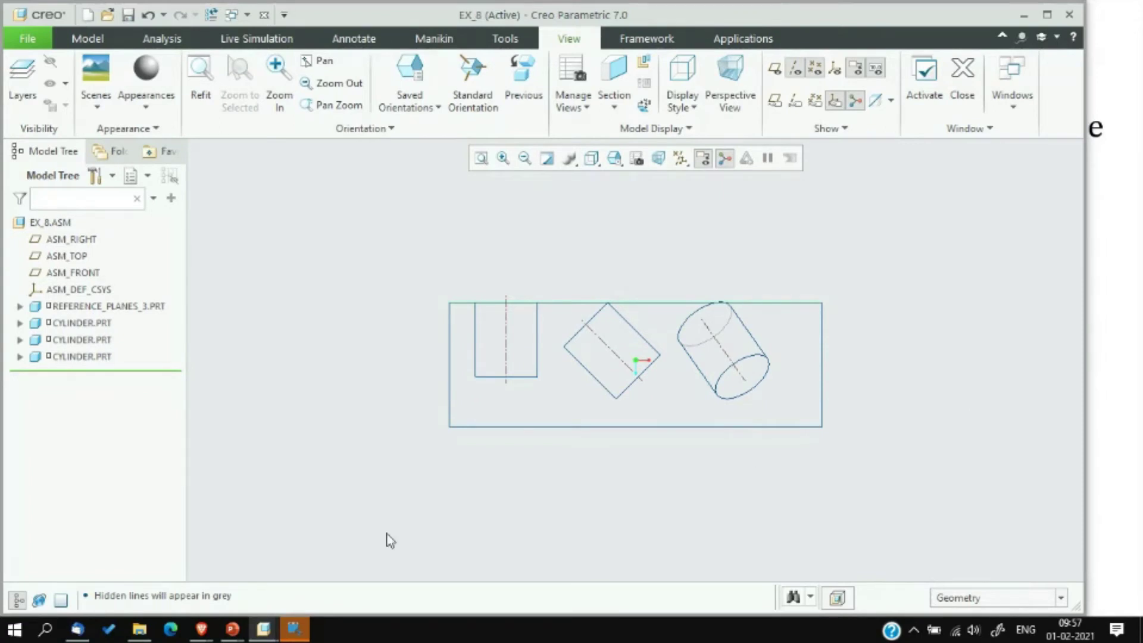
Switch to the running PowerPoint slide show of the EG-2 presentation
click(233, 630)
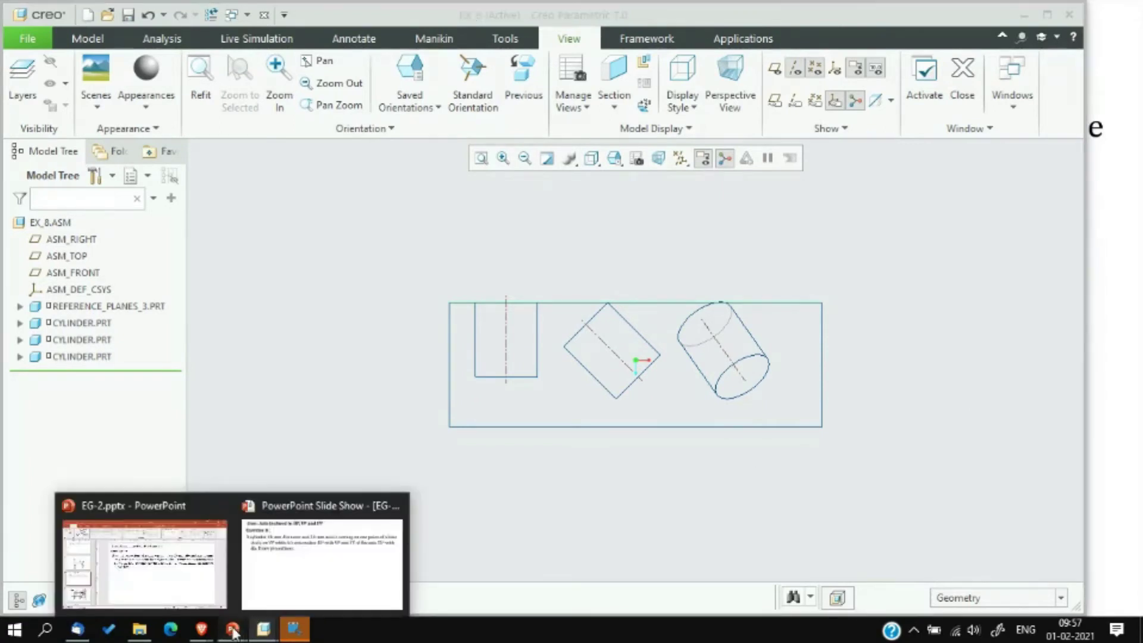
click(286, 583)
click(286, 586)
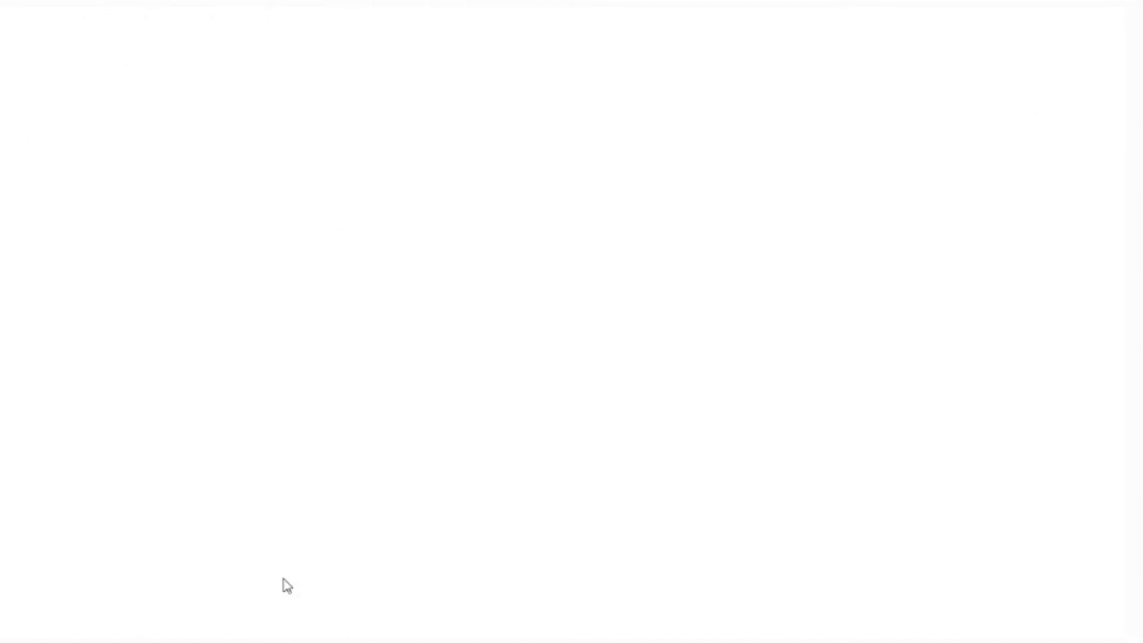